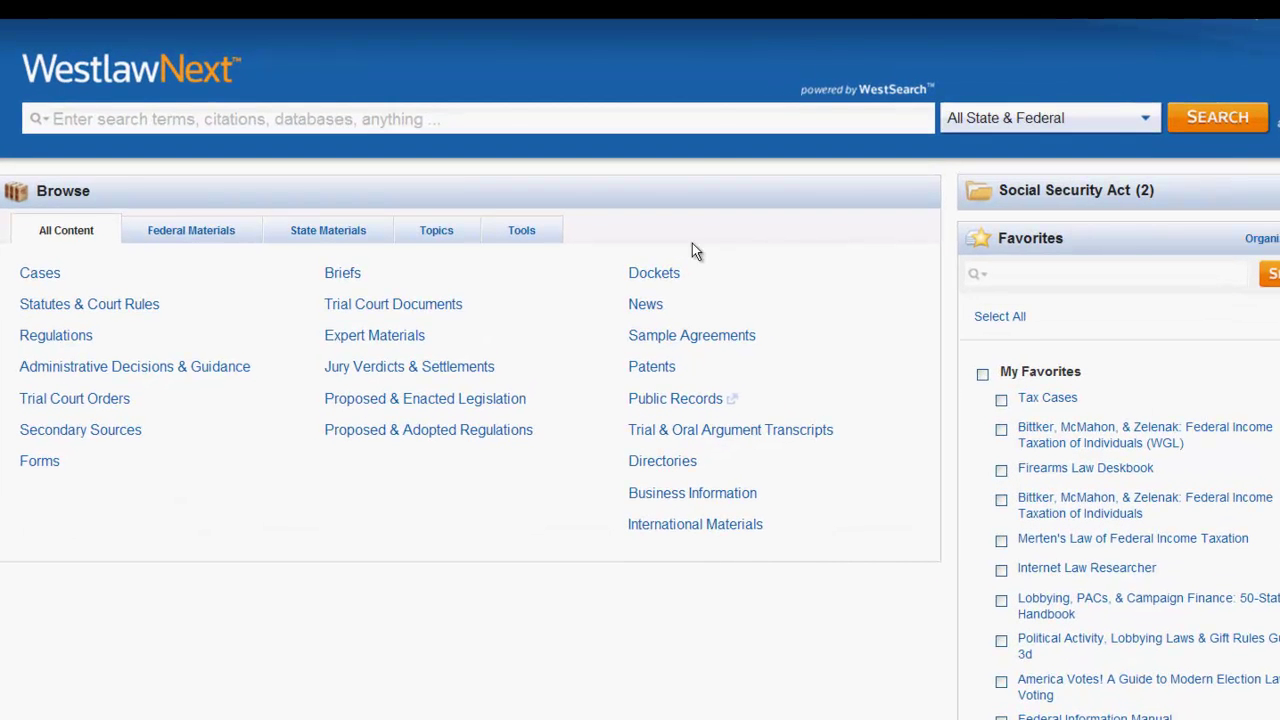
Step: Run a KeyCite search for 548 US 557, the Hamdan v. Rumsfeld citation
left_click(709, 123)
type("KC 548 US 557")
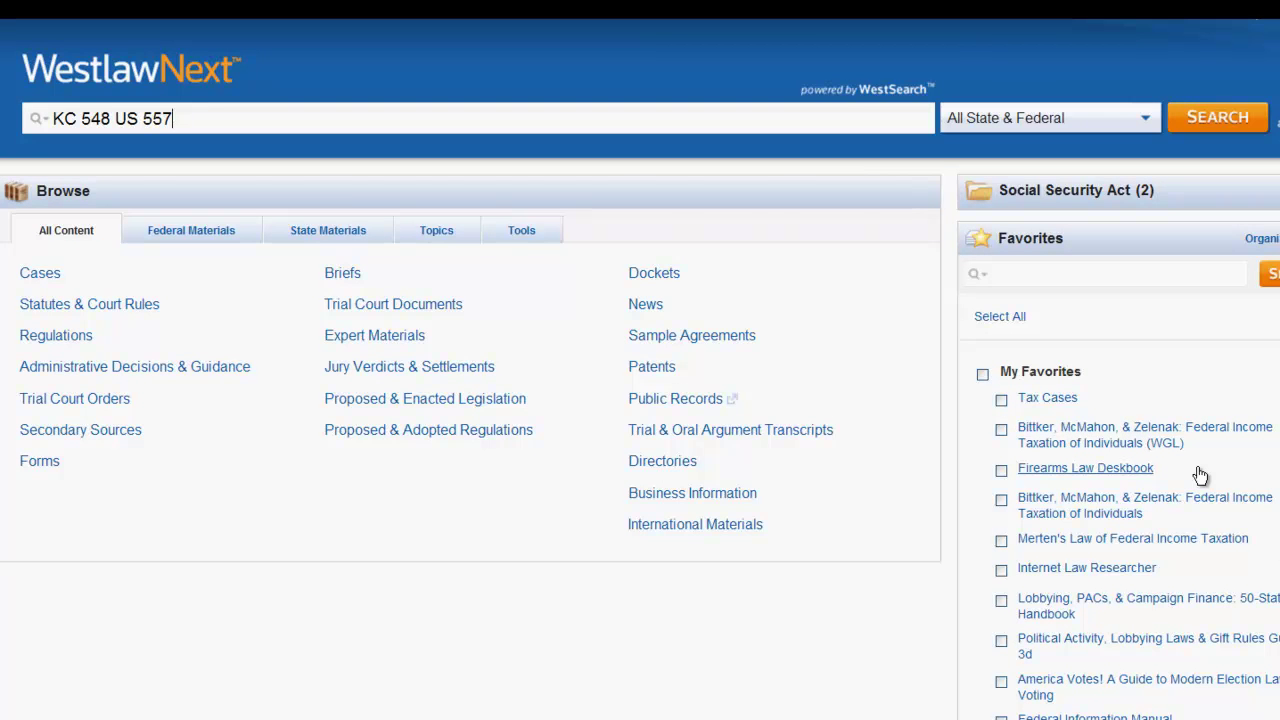
left_click_drag(77, 118, 35, 138)
type("keycite")
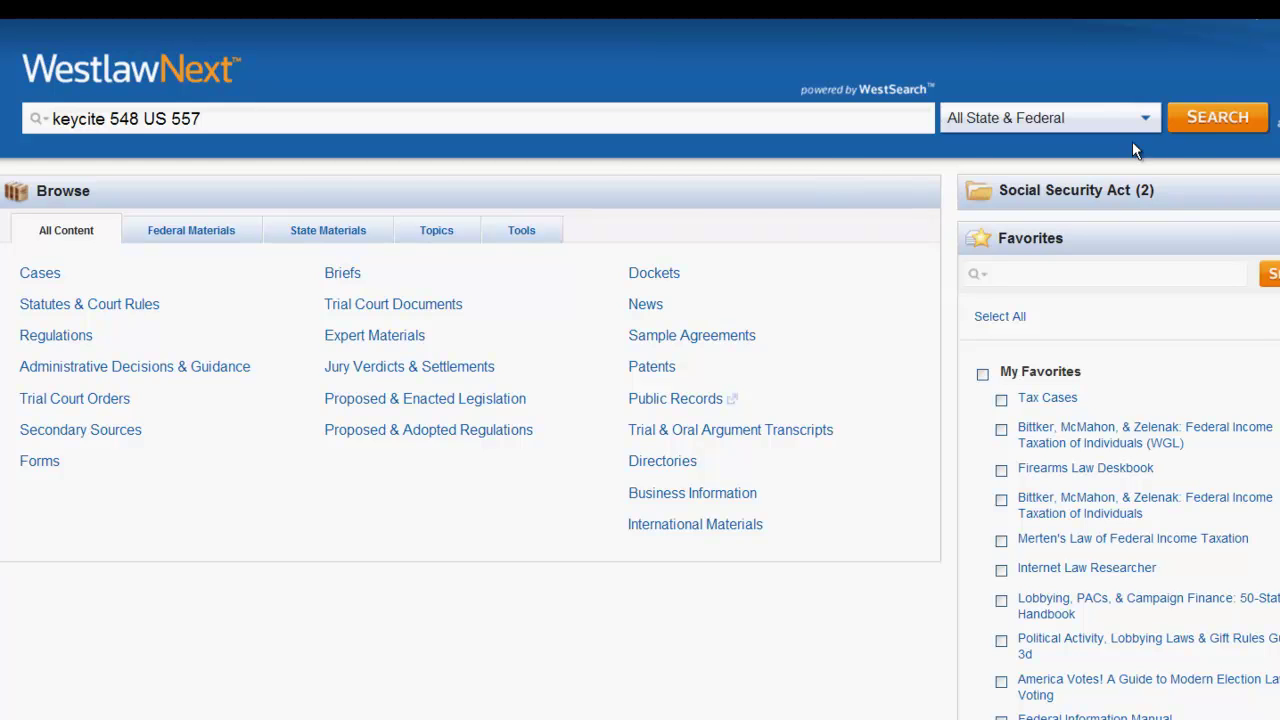
left_click(1218, 128)
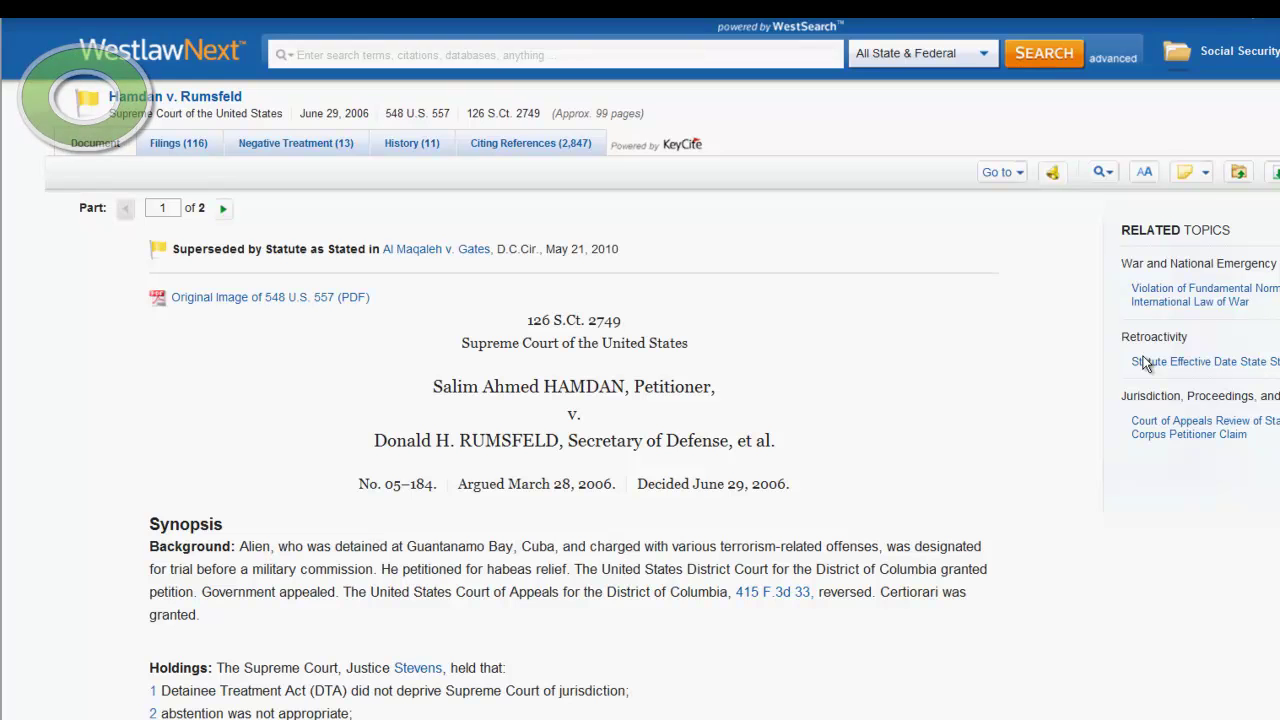
Step: Review the Negative Treatment and Document views, then show the History (11) tab
left_click(88, 103)
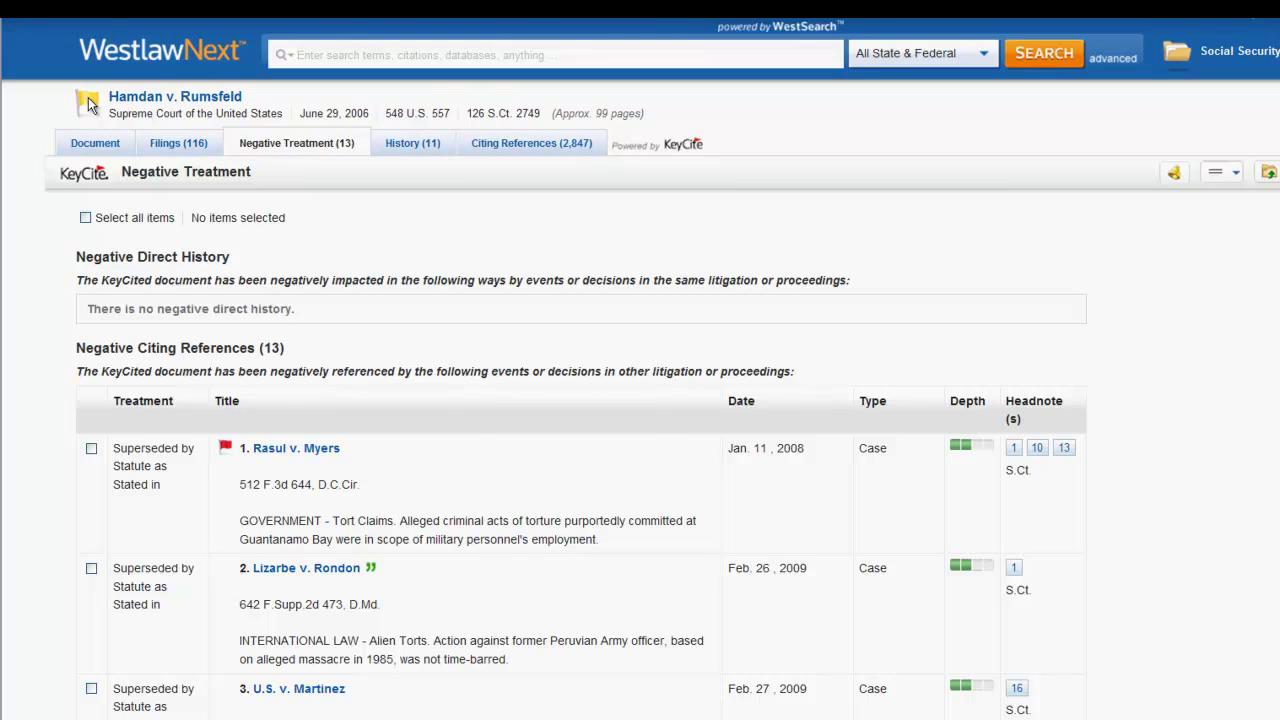
left_click(95, 143)
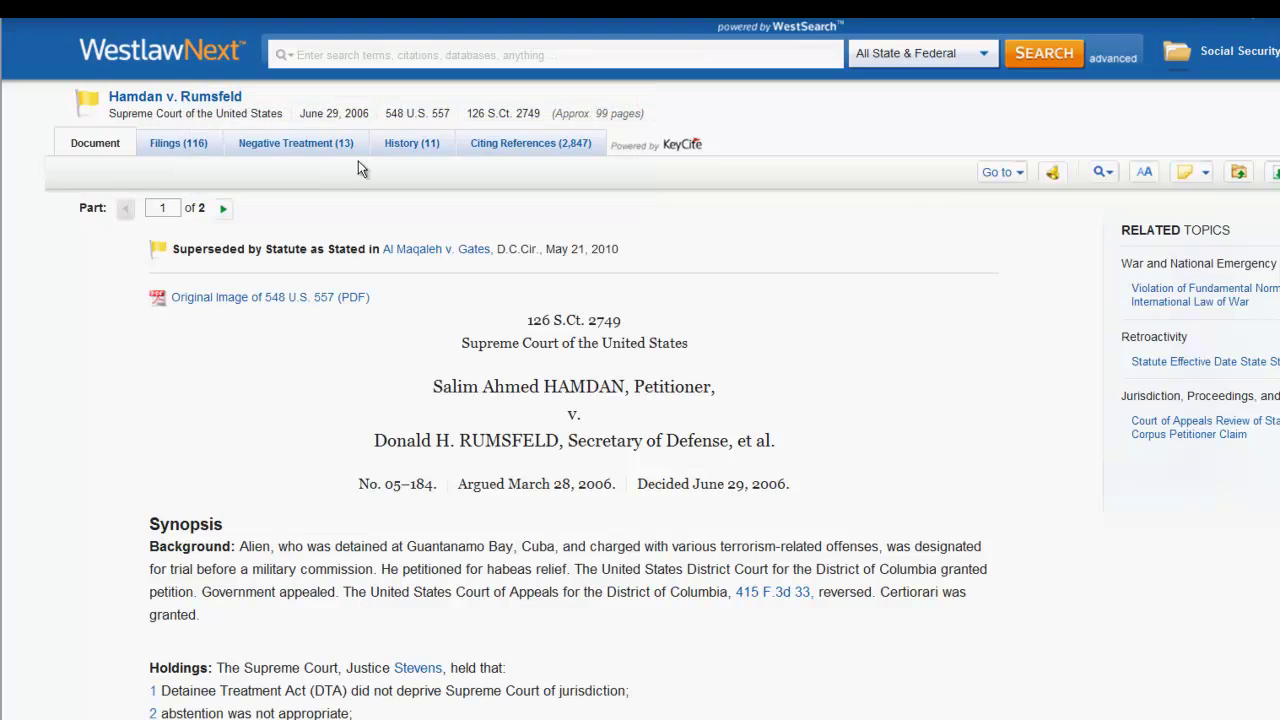
left_click(317, 150)
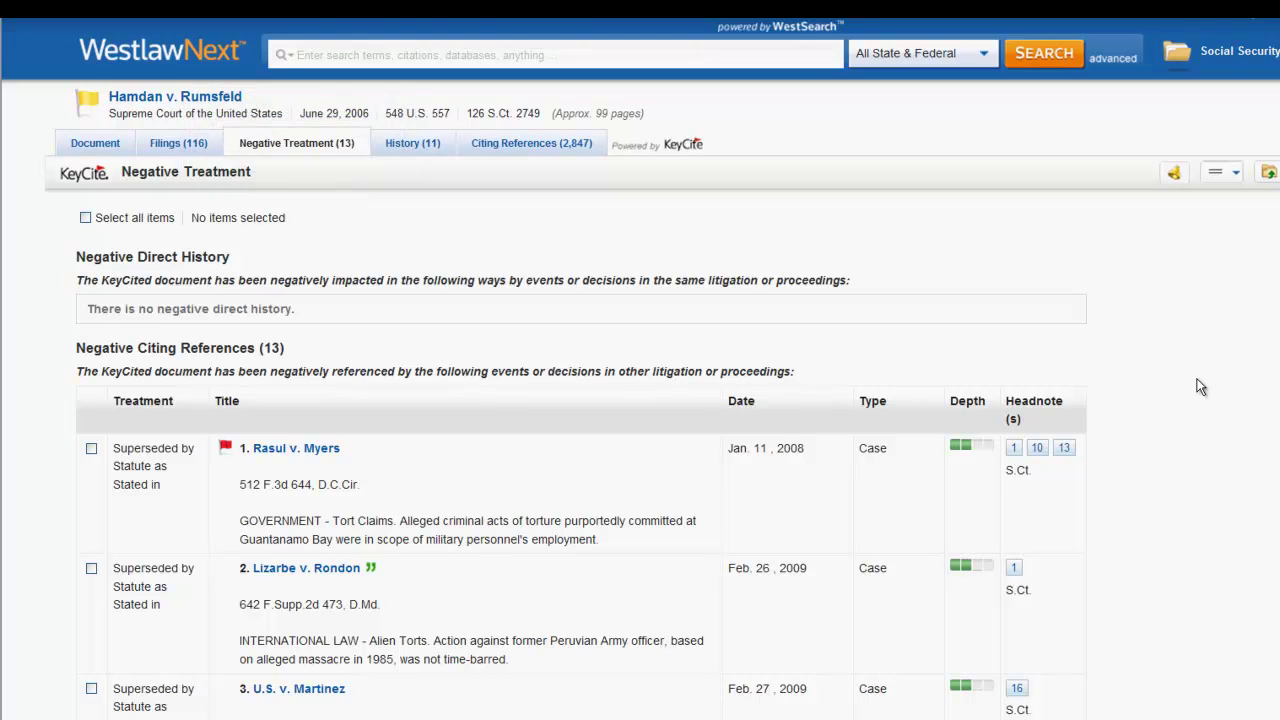
left_click(415, 150)
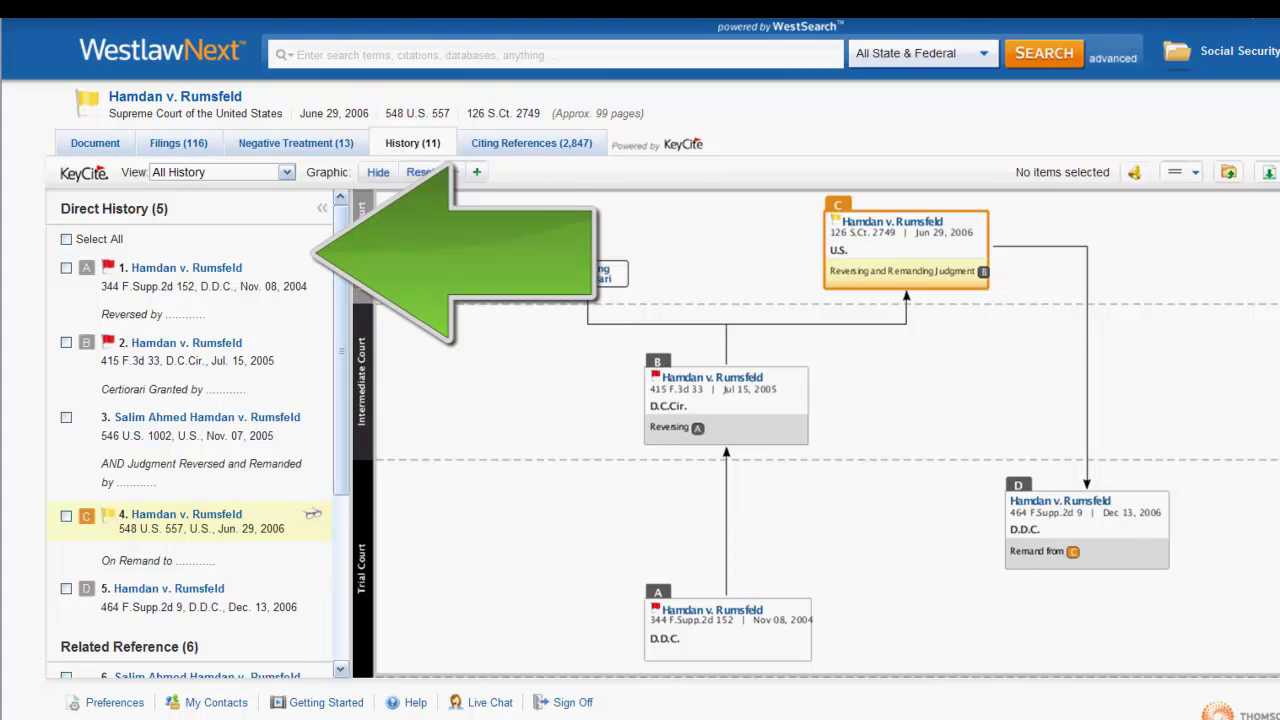
scroll(336, 460, "down", 3)
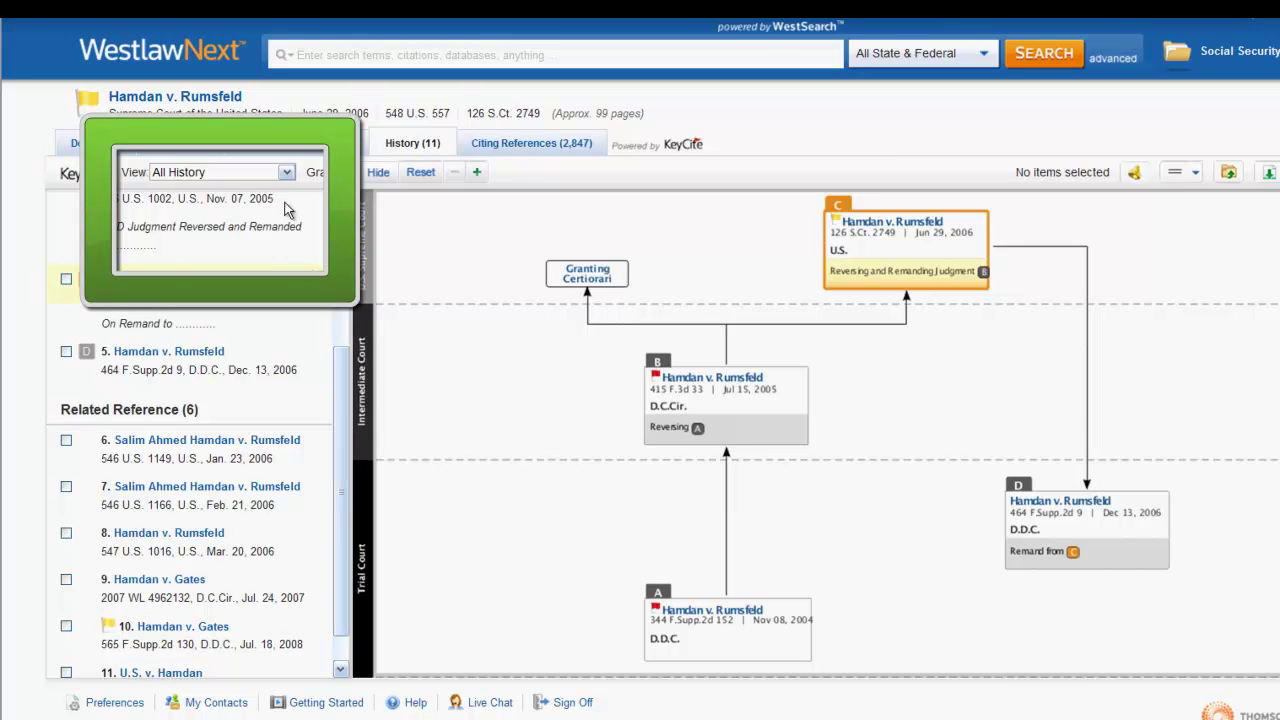
left_click(287, 173)
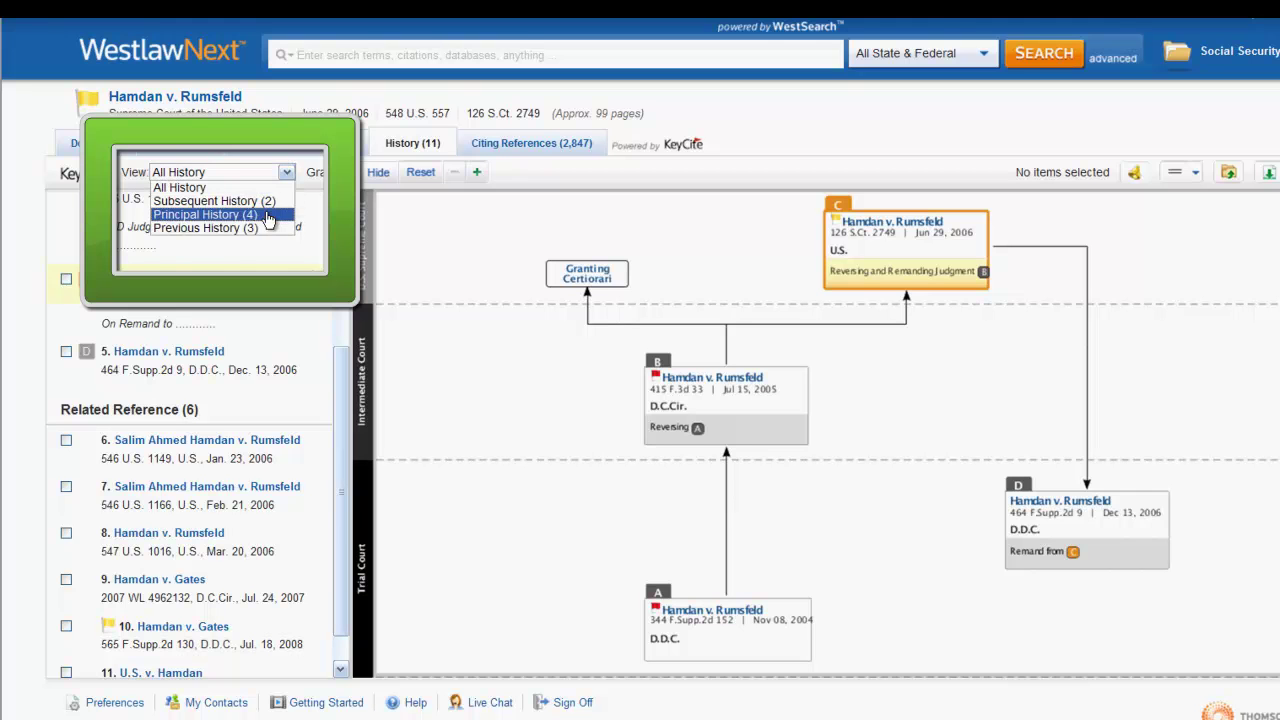
left_click(205, 214)
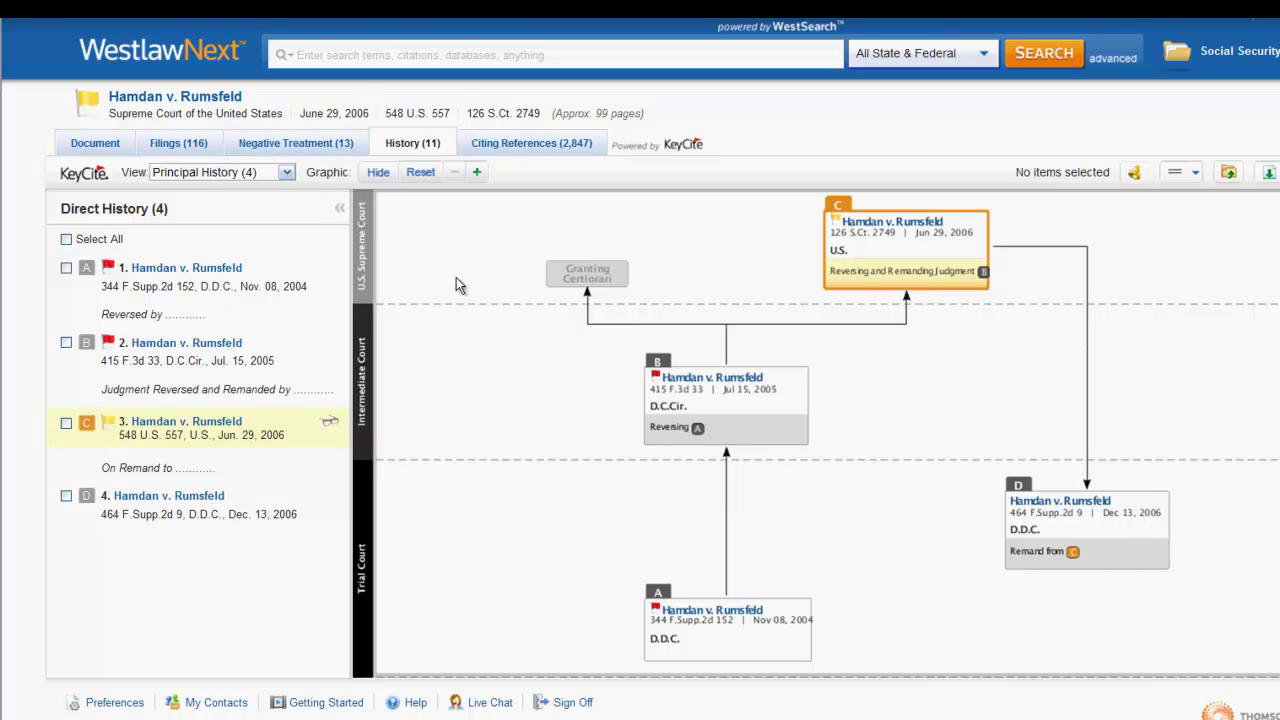
left_click(213, 172)
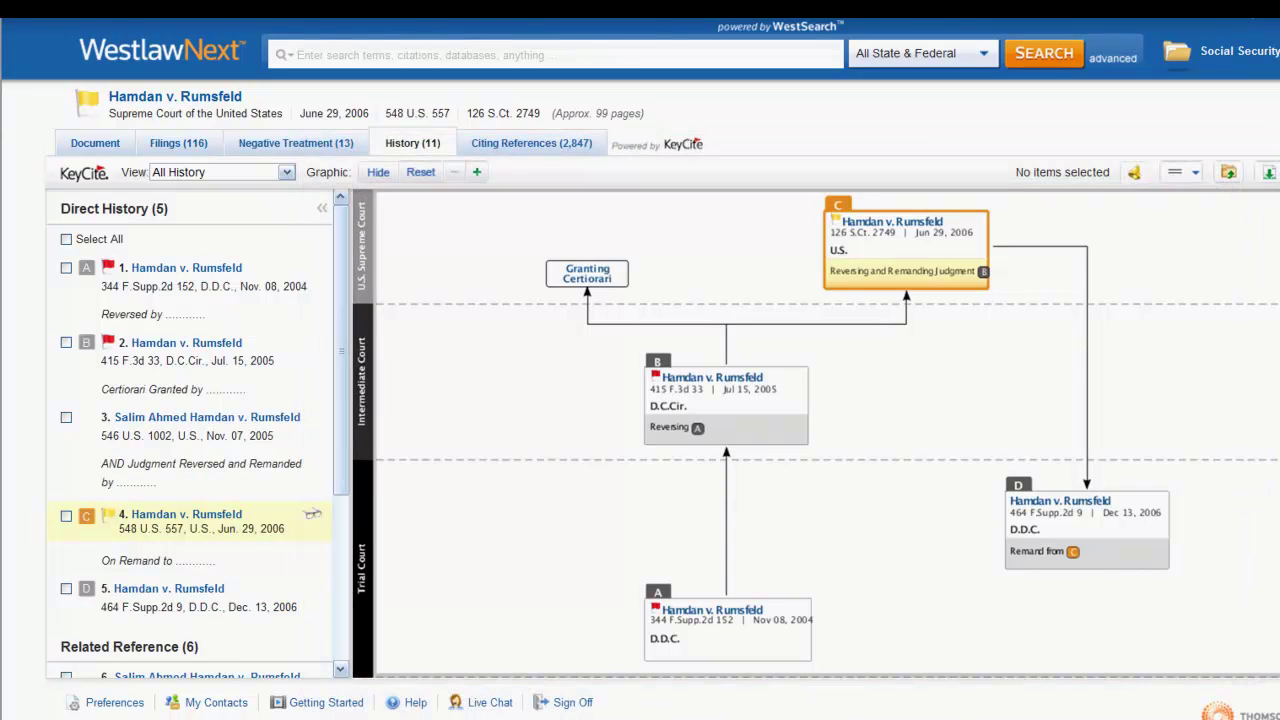
Step: Show the 2,847 Citing References sorted Depth: Highest First, briefly trying Search within results
left_click(566, 148)
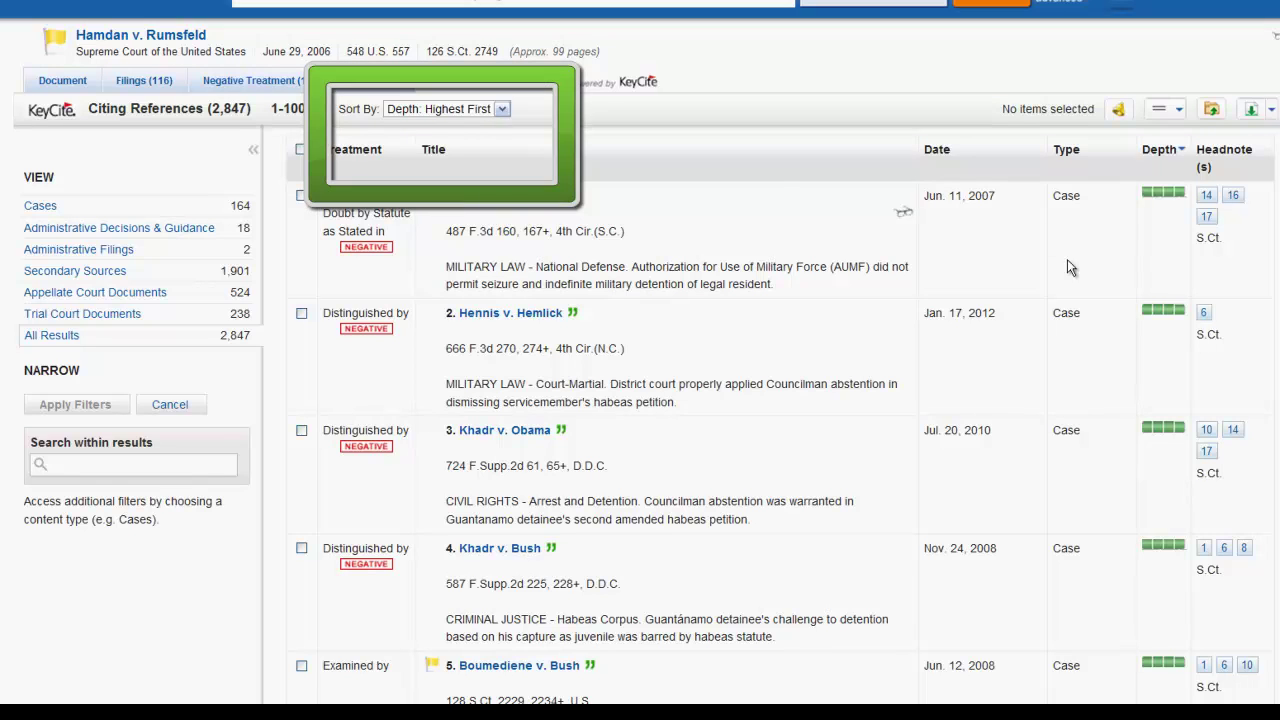
left_click(503, 110)
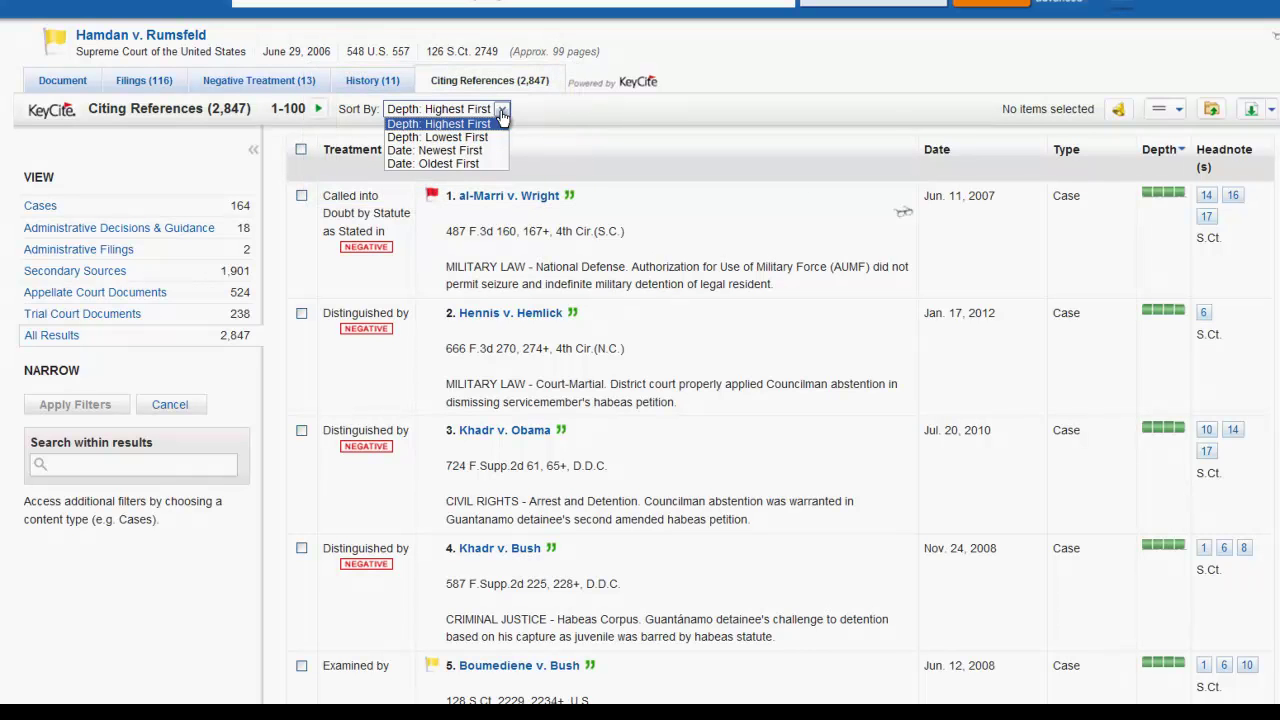
left_click(503, 114)
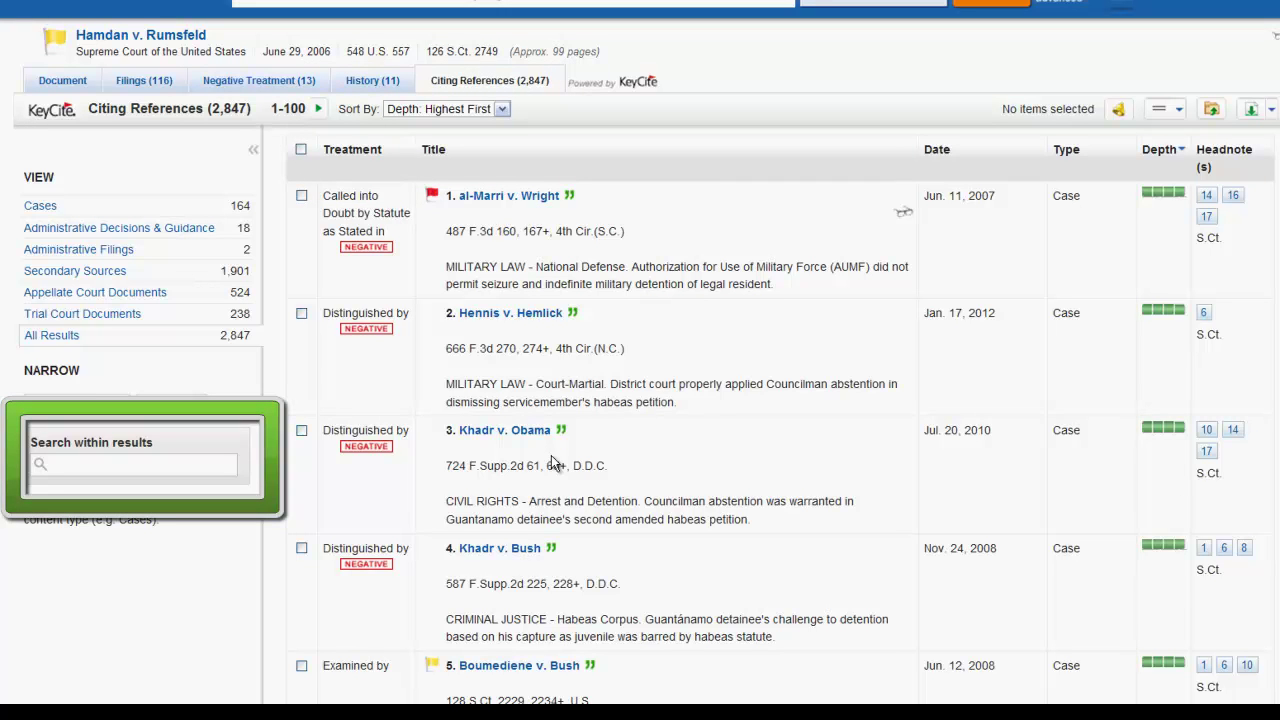
left_click(217, 464)
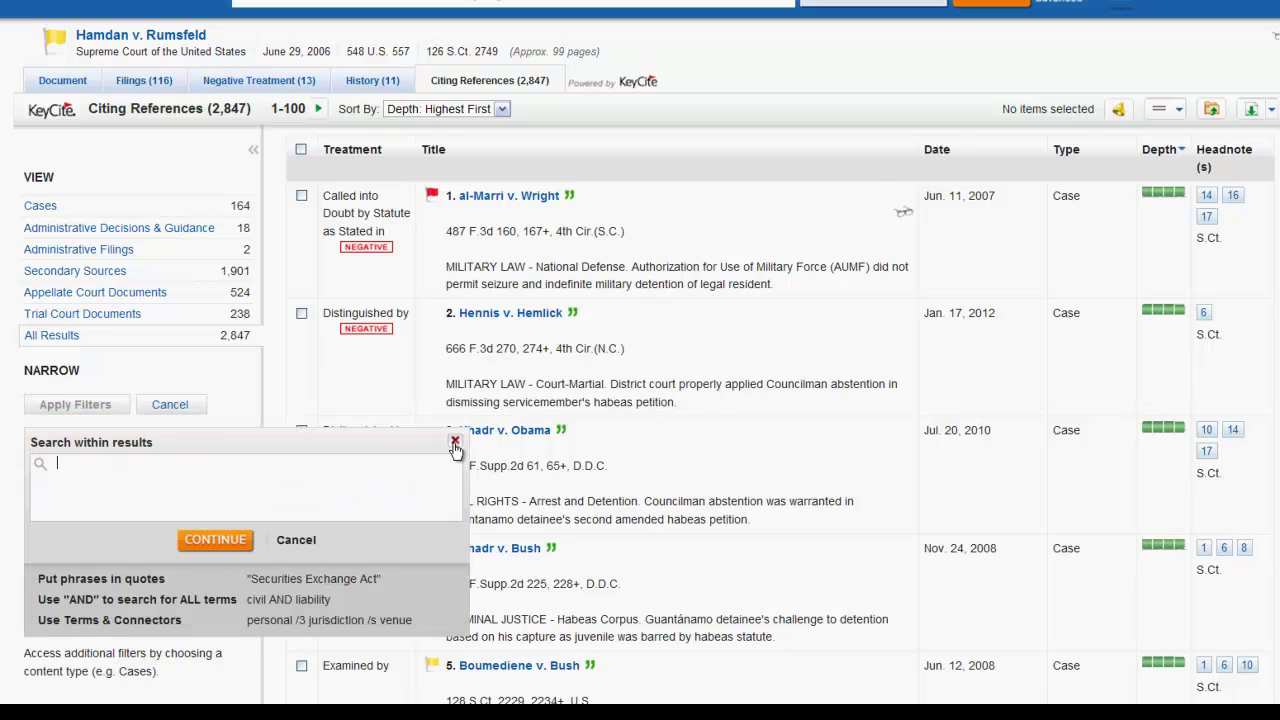
left_click(597, 484)
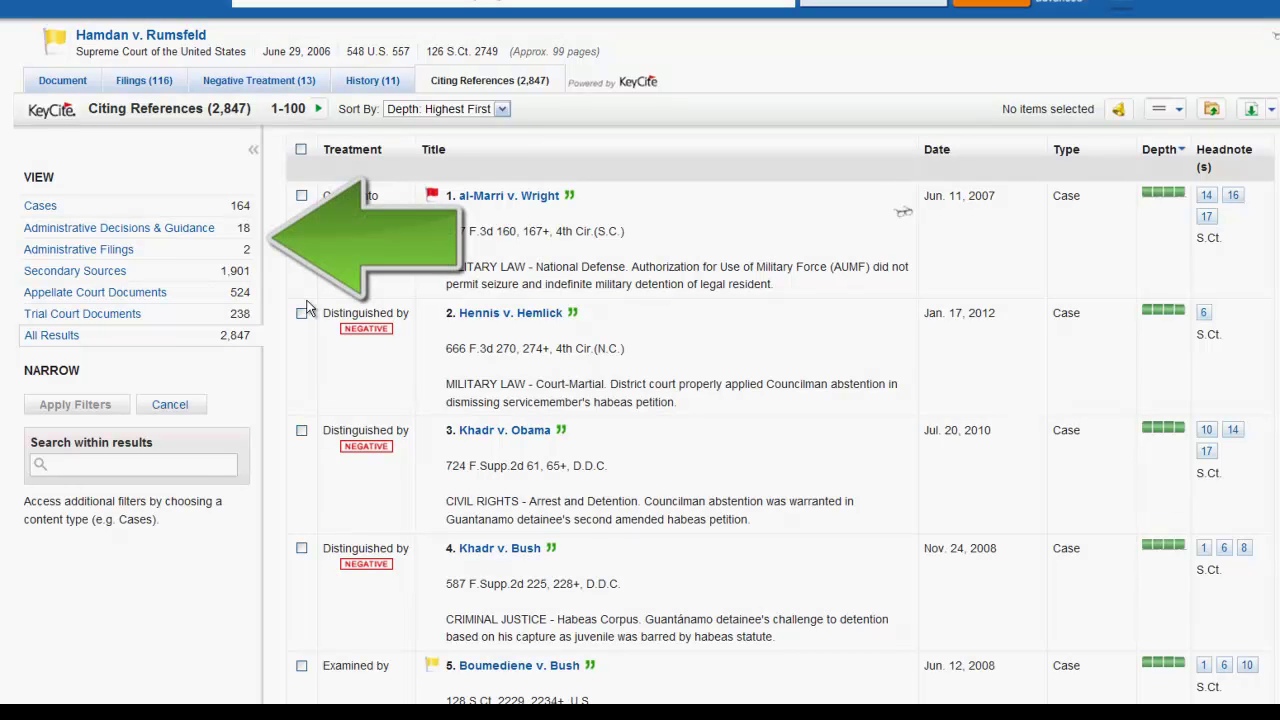
Step: Filter citing references to Cases, the top two treatment depths, and Federal jurisdiction
left_click(42, 207)
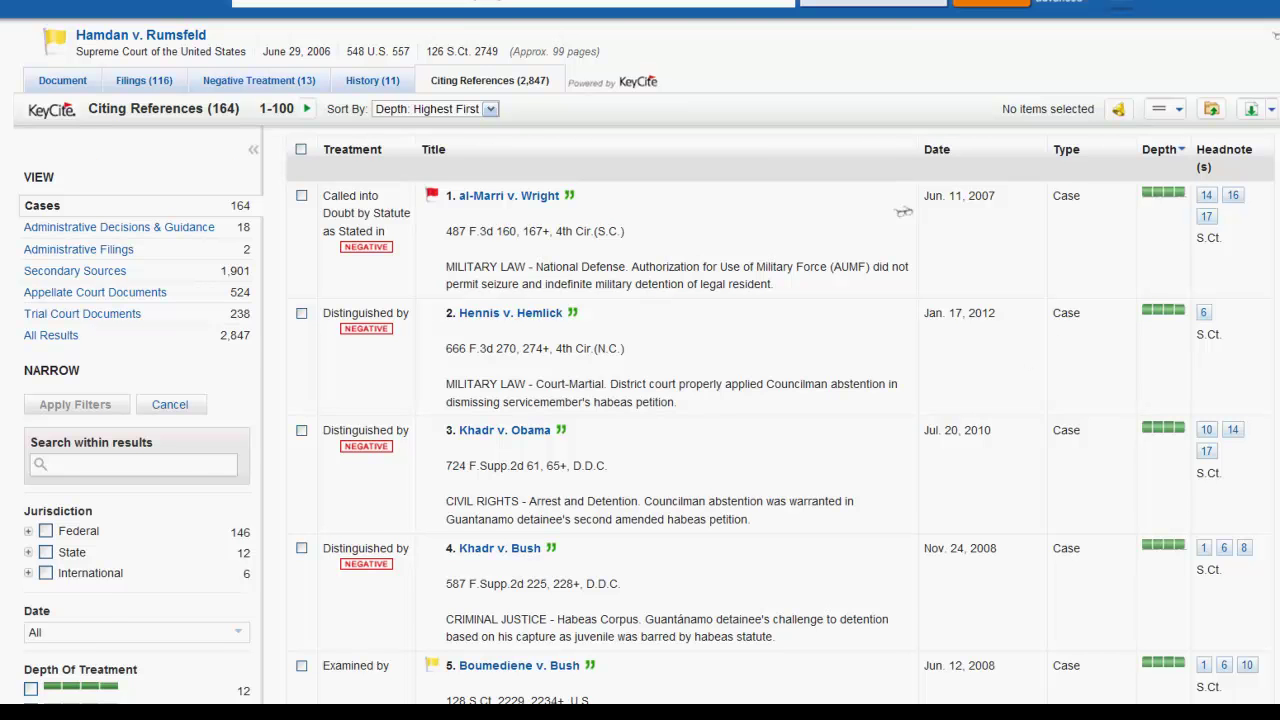
scroll(640, 420, "down", 4)
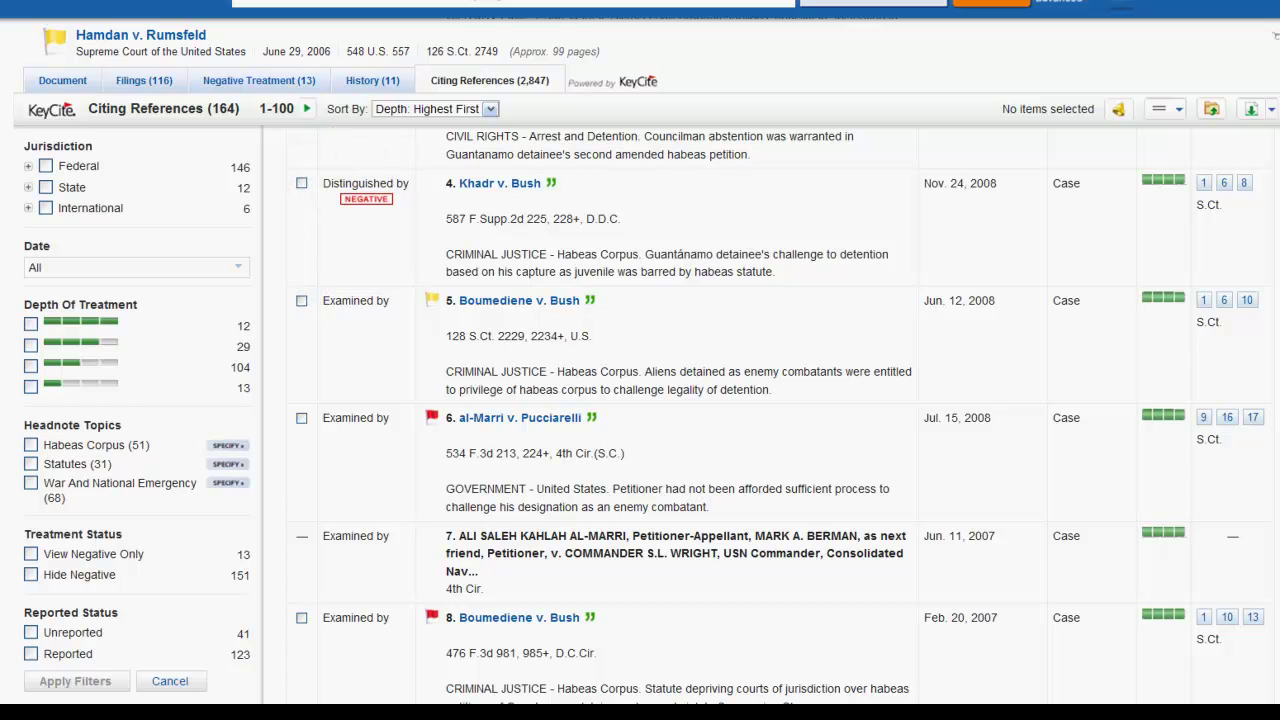
left_click(31, 345)
left_click(31, 325)
left_click(45, 166)
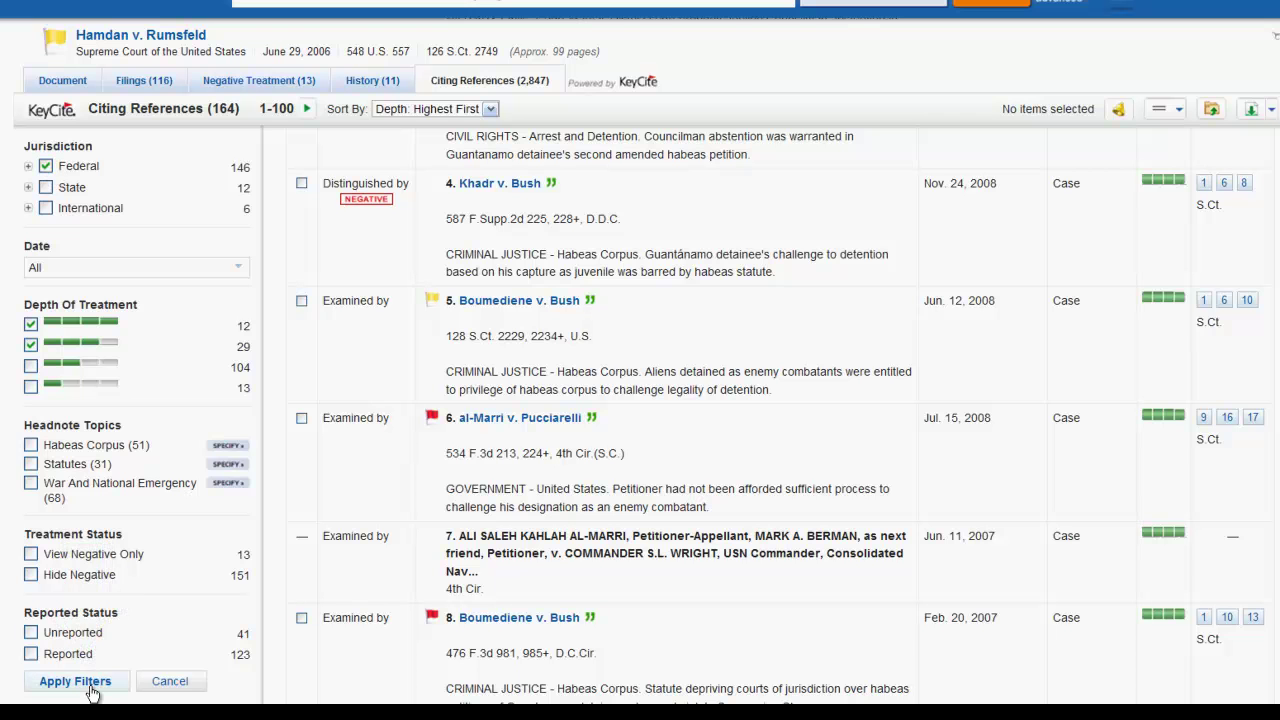
left_click(75, 681)
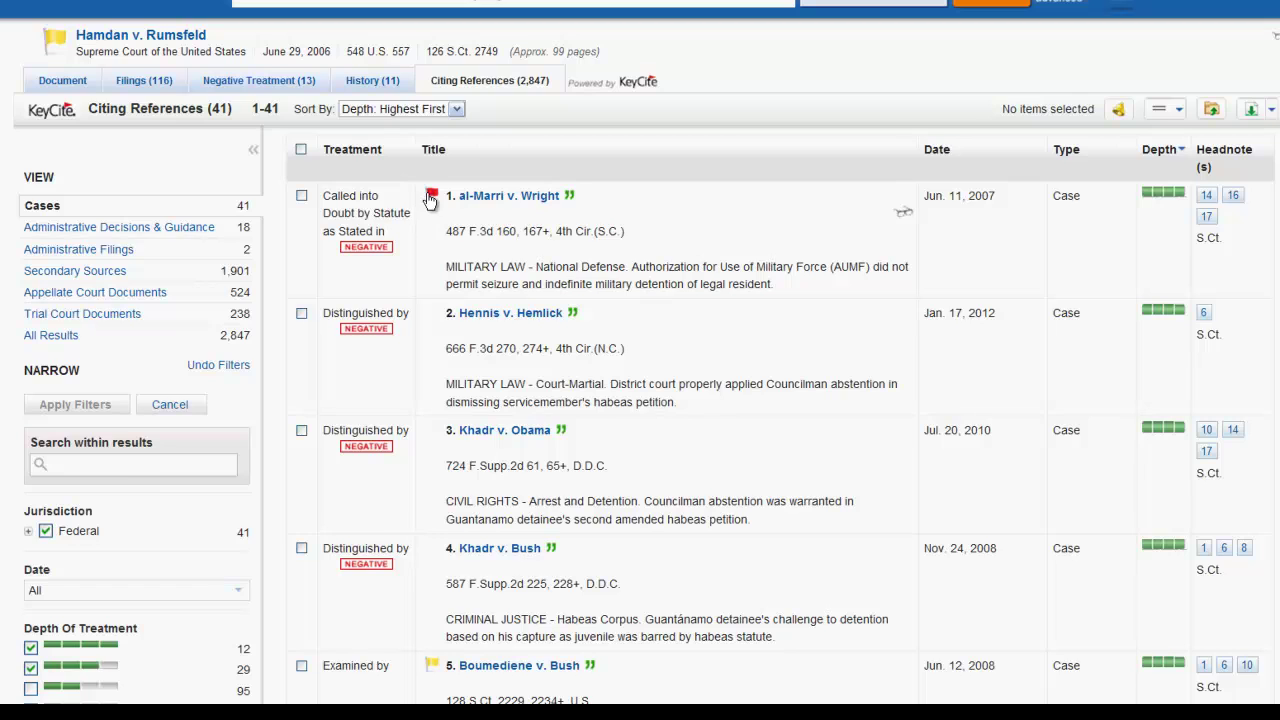
Step: Open al-Marri v. Wright, then return to the filtered citing references list
left_click(470, 198)
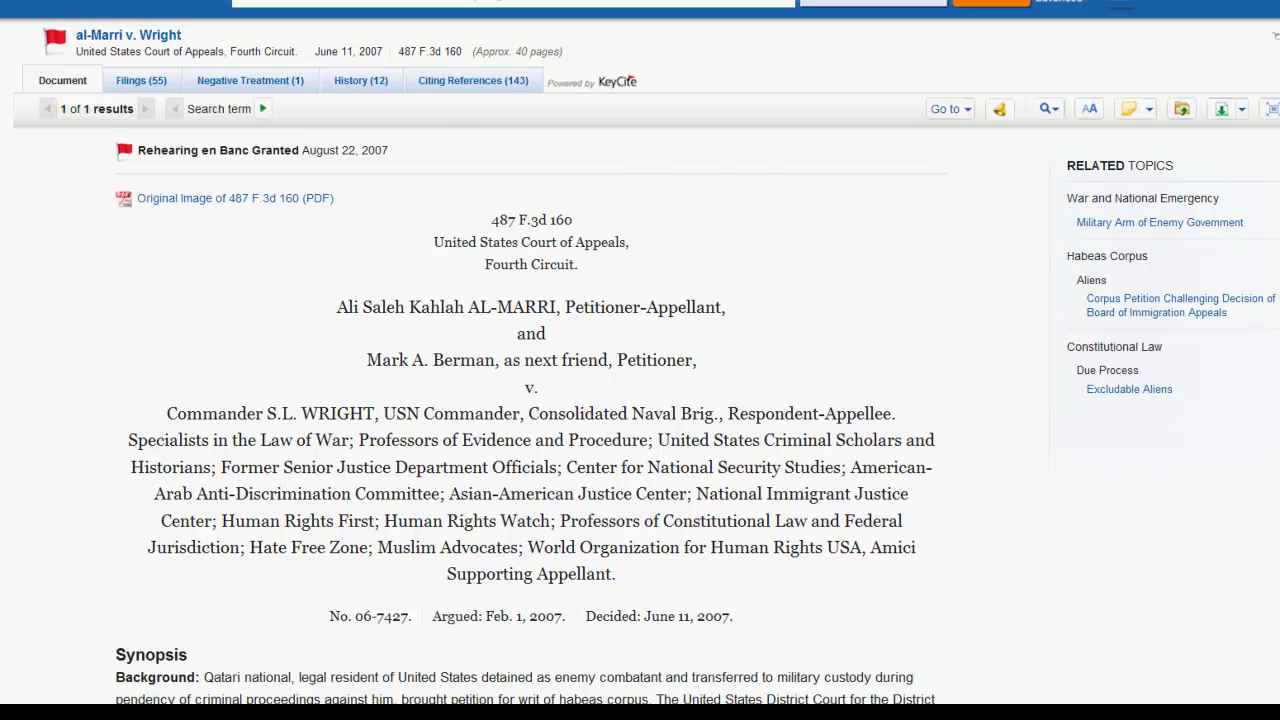
key("alt+Left")
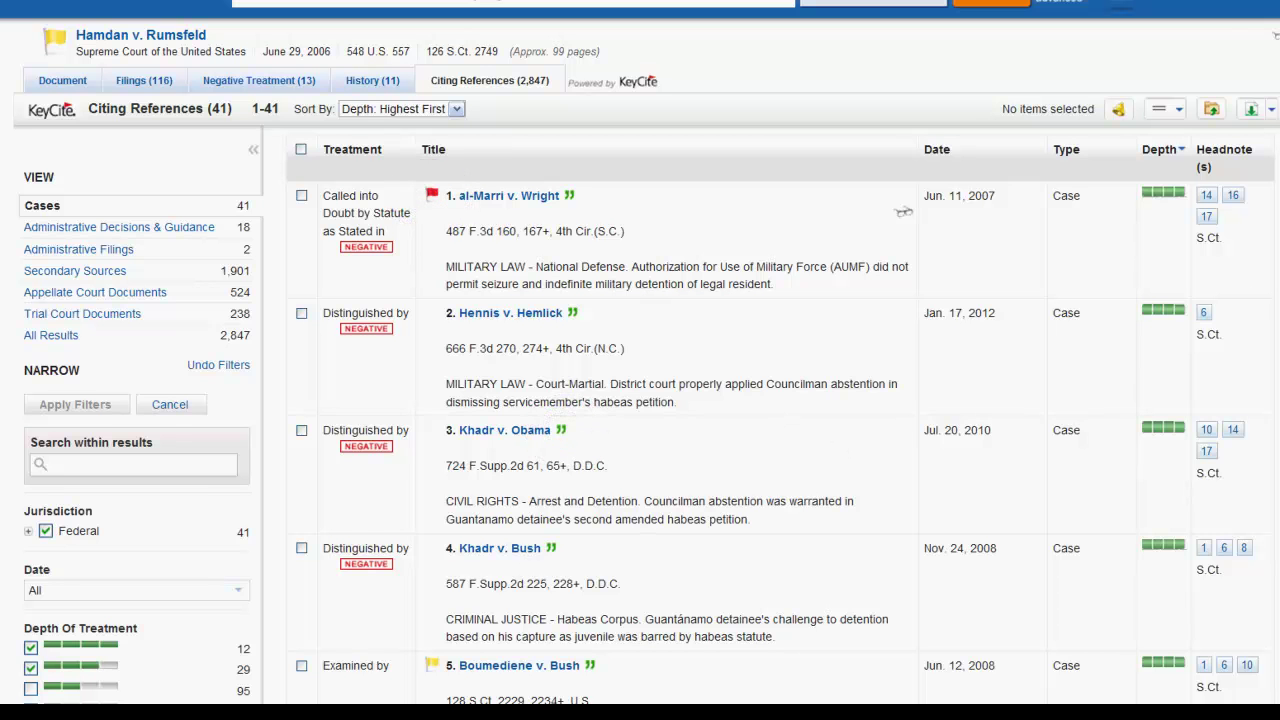
scroll(777, 400, "down", 20)
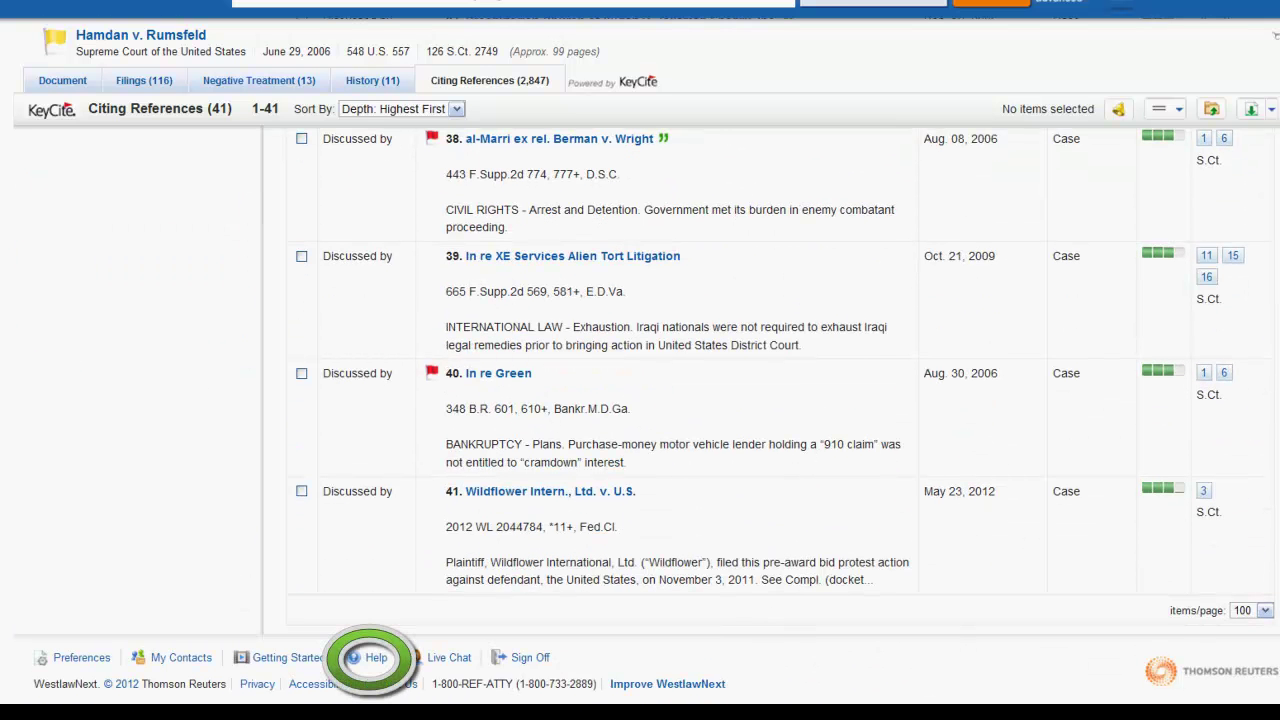
left_click(376, 661)
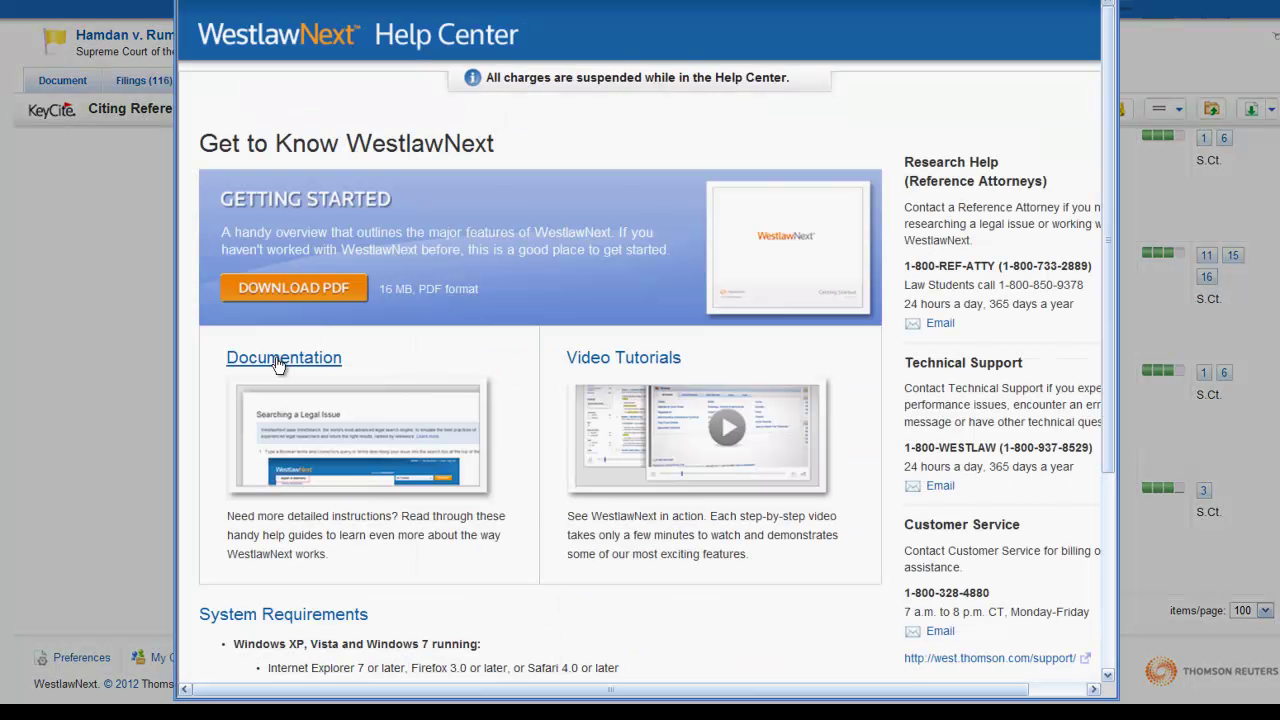
left_click(279, 362)
left_click(338, 407)
left_click(342, 408)
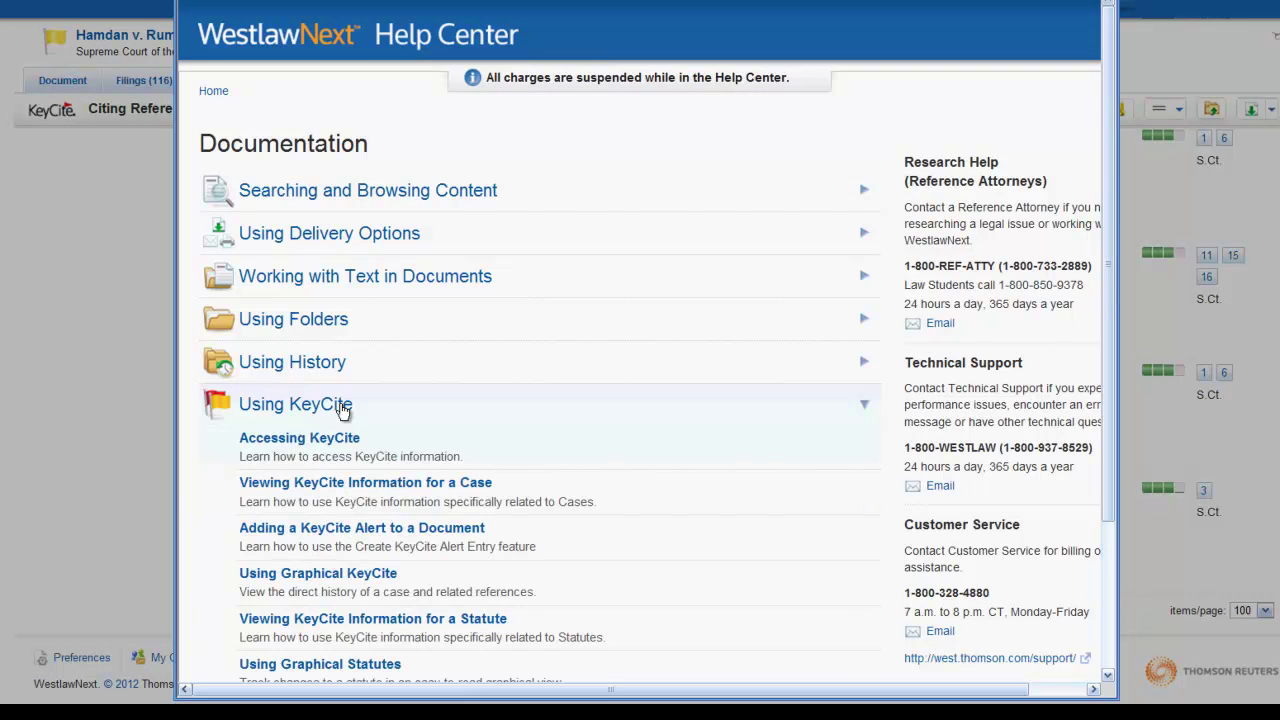
left_click(390, 490)
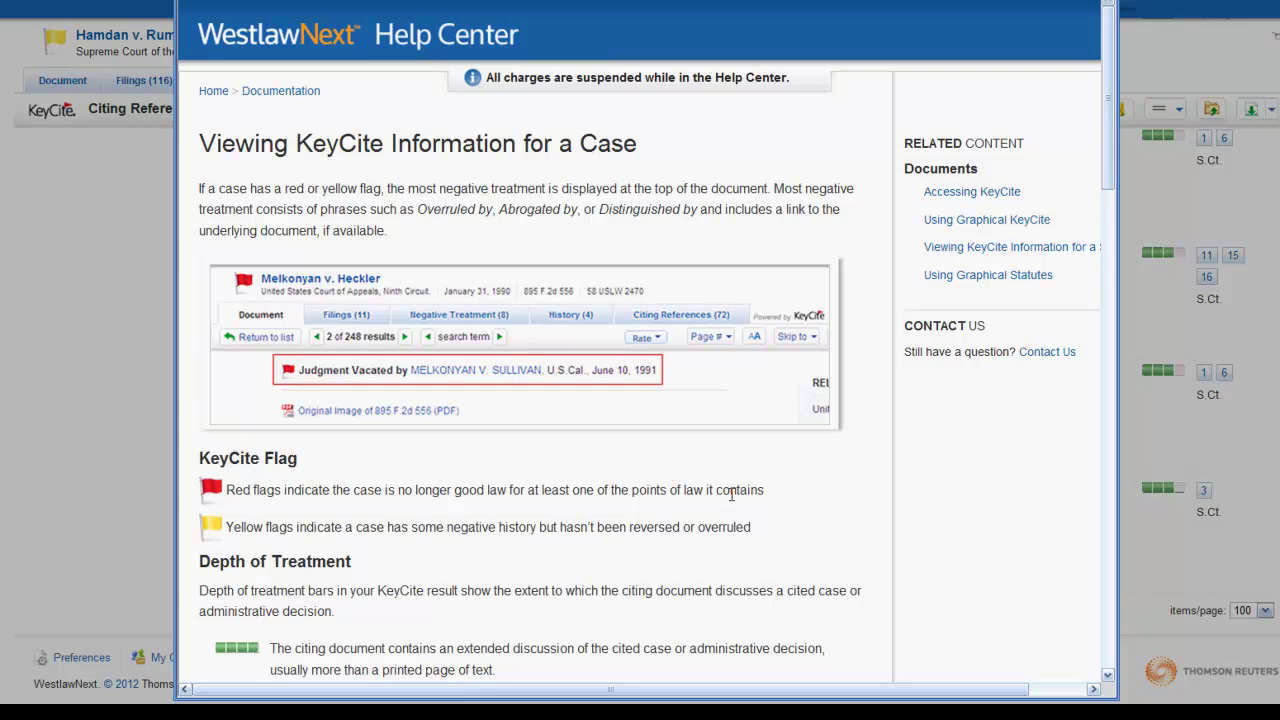
scroll(706, 516, "down", 8)
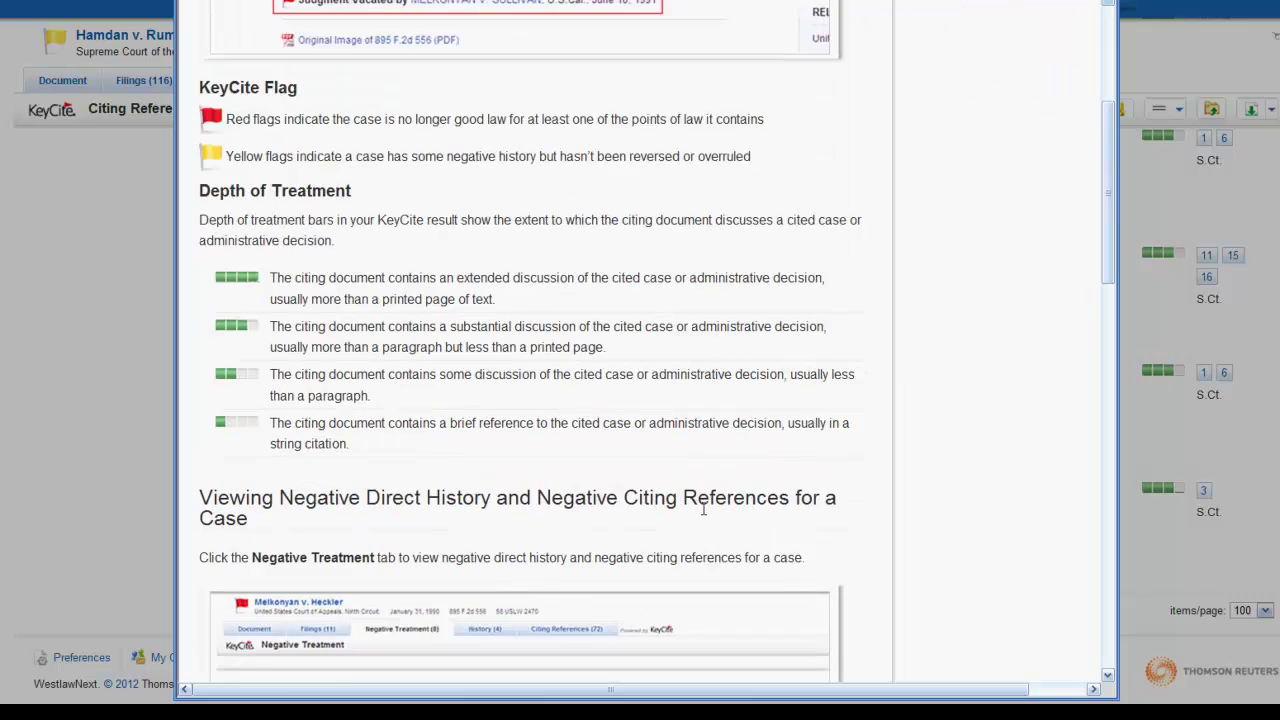
scroll(706, 516, "down", 10)
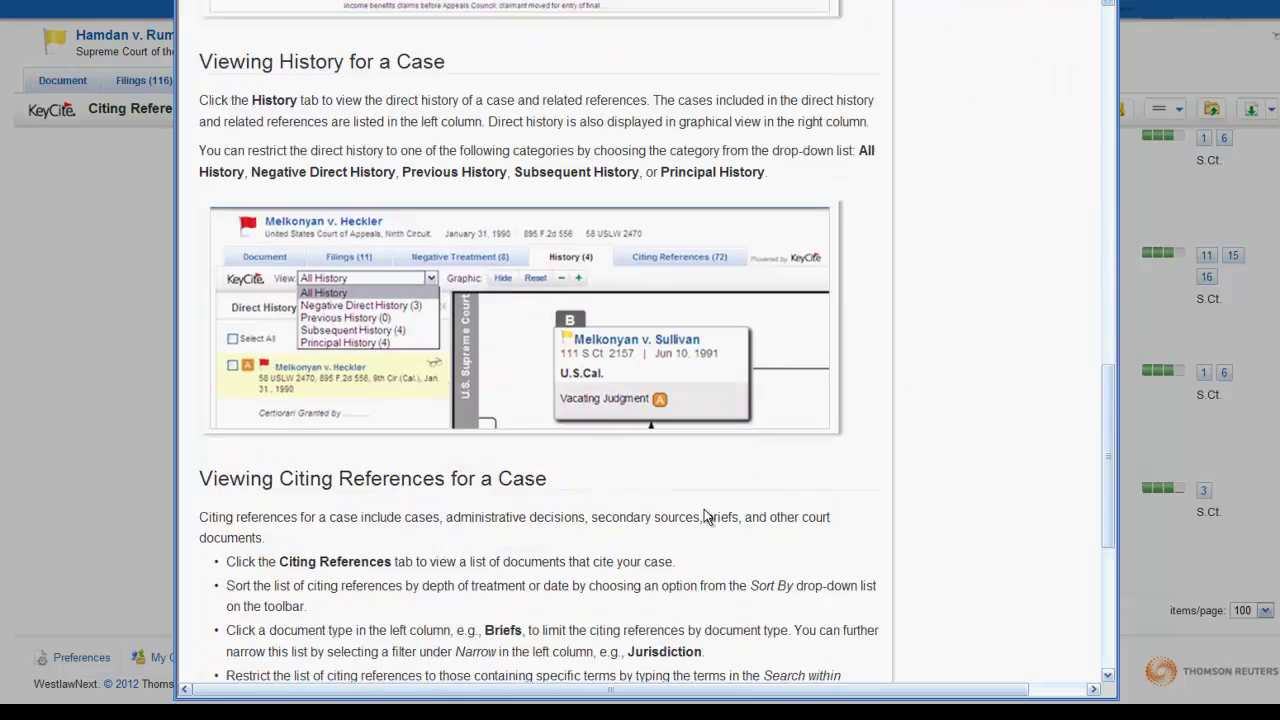
scroll(704, 509, "up", 18)
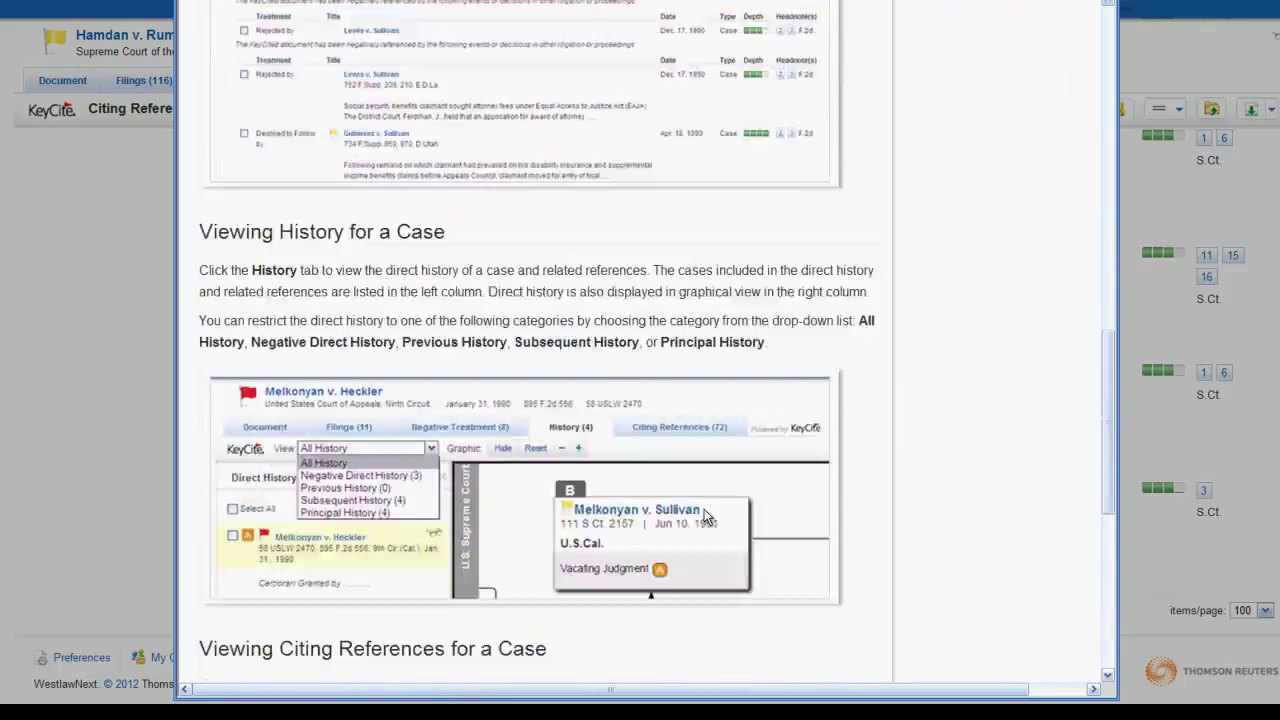